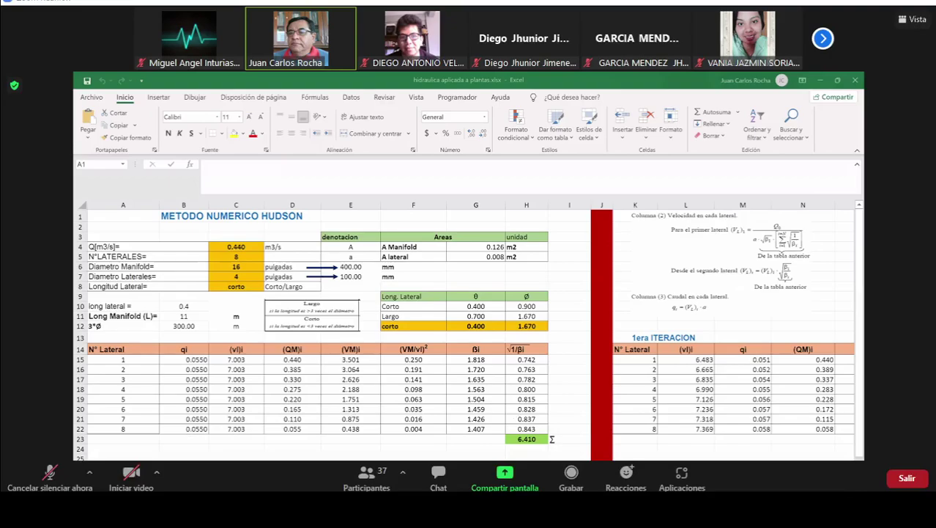
Close the Excel workbook and hide the formatting marks around equation 4.38 in the Word chapter on treatment plant hydraulics.
click(855, 79)
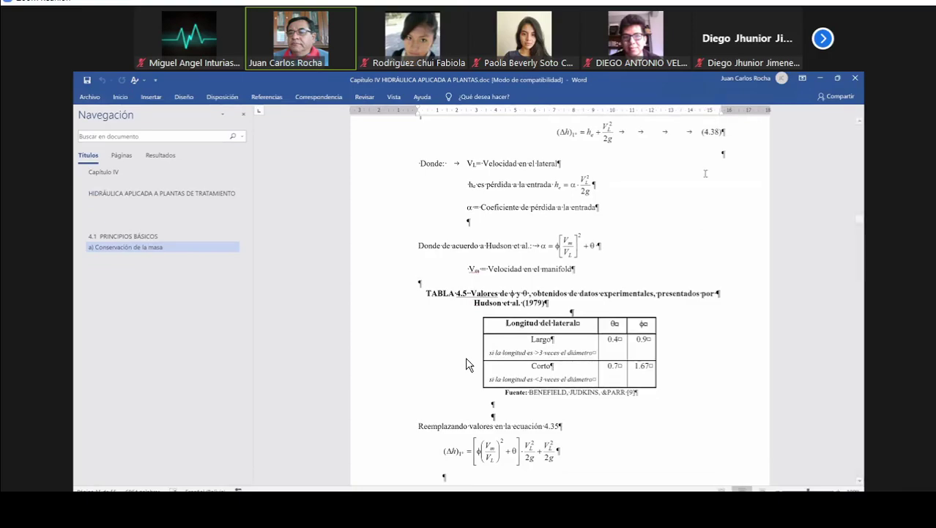
scroll(466, 358, up, 3)
scroll(466, 363, up, 1)
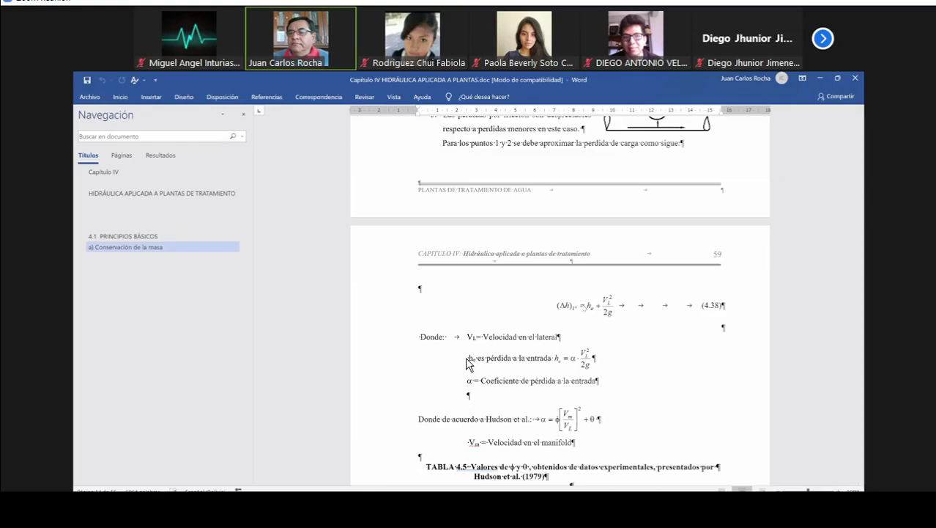
key(ctrl+F1)
key(ctrl+shift+8)
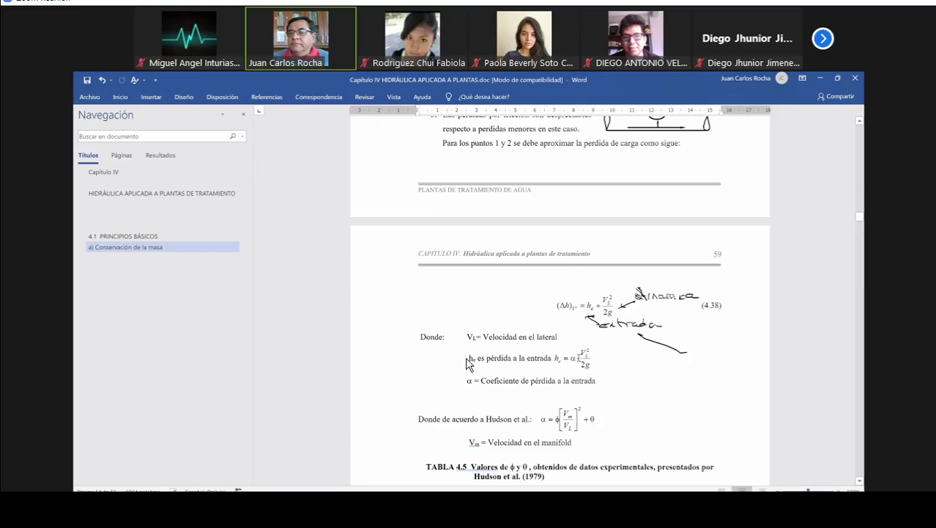
Review the Hudson derivation from the entrance loss equation through Table 4.5 to the first lateral's velocity equation 4.43.
click(573, 358)
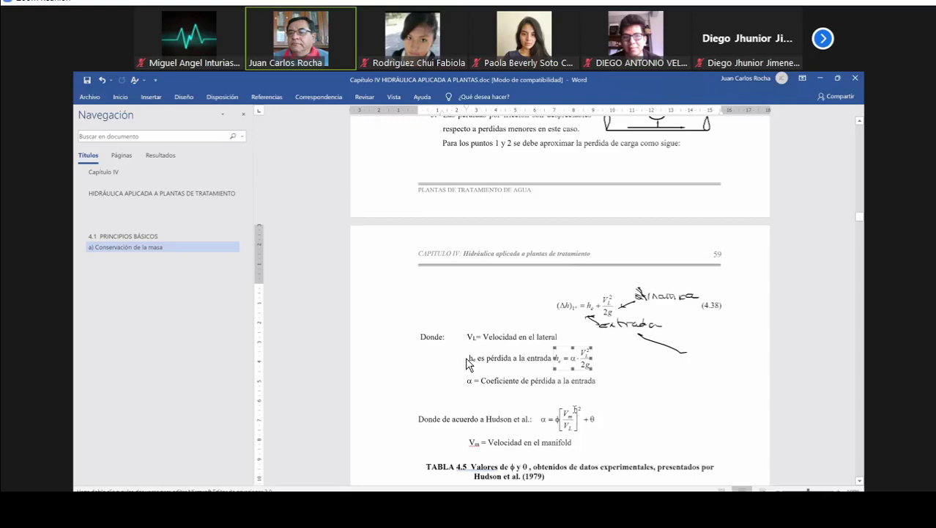
scroll(469, 364, down, 1)
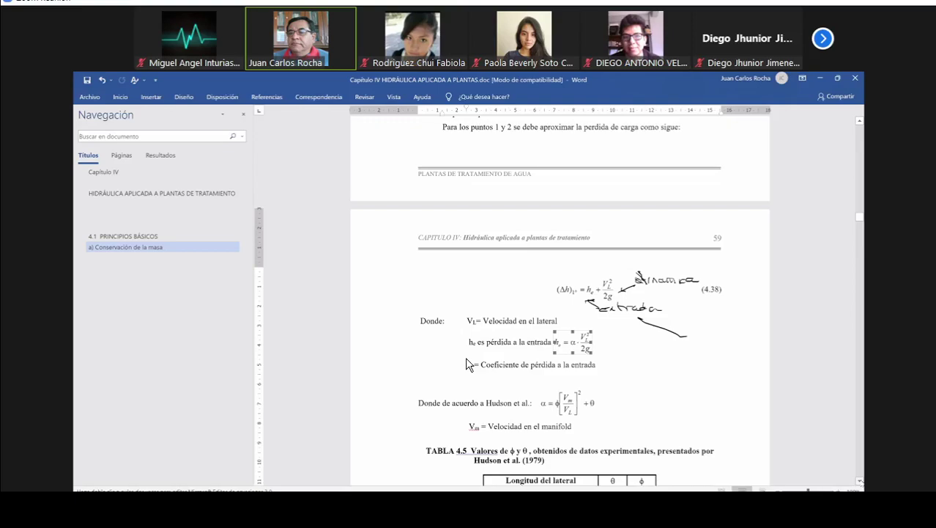
scroll(469, 364, down, 5)
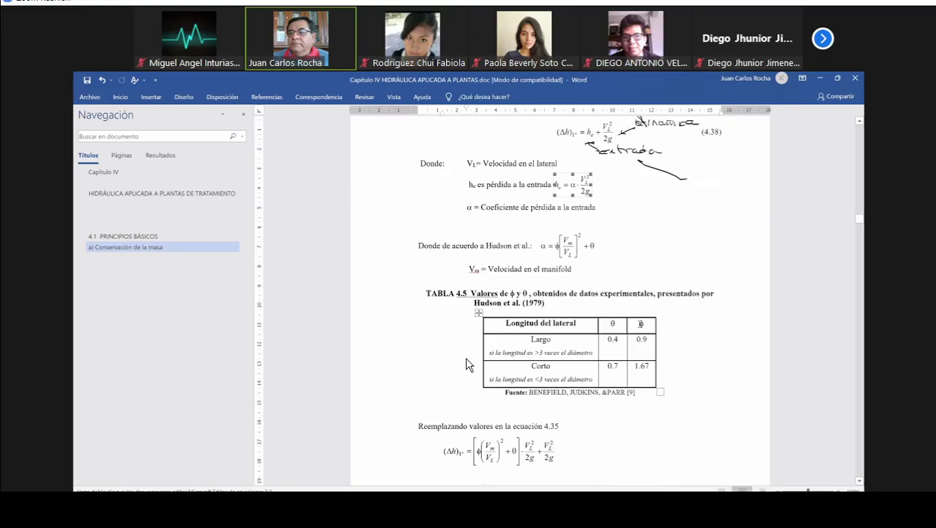
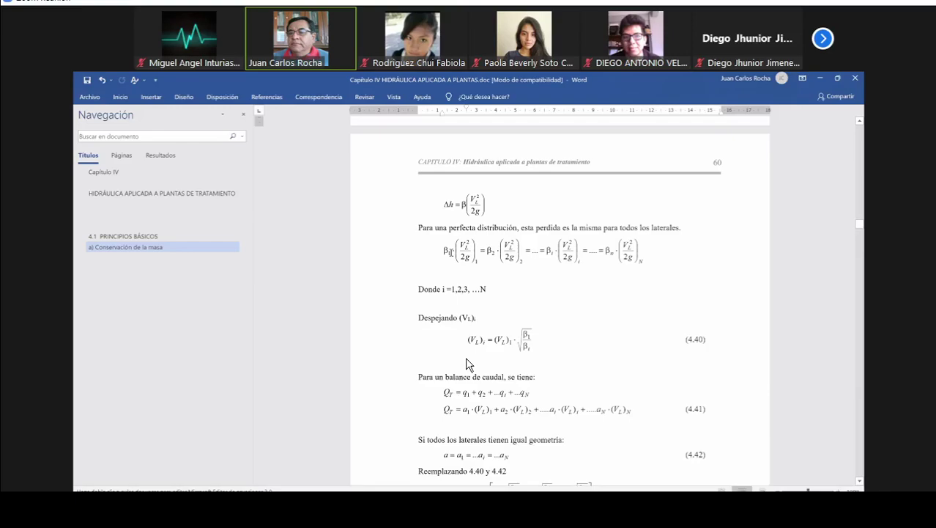
scroll(449, 251, down, 3)
scroll(468, 364, down, 1)
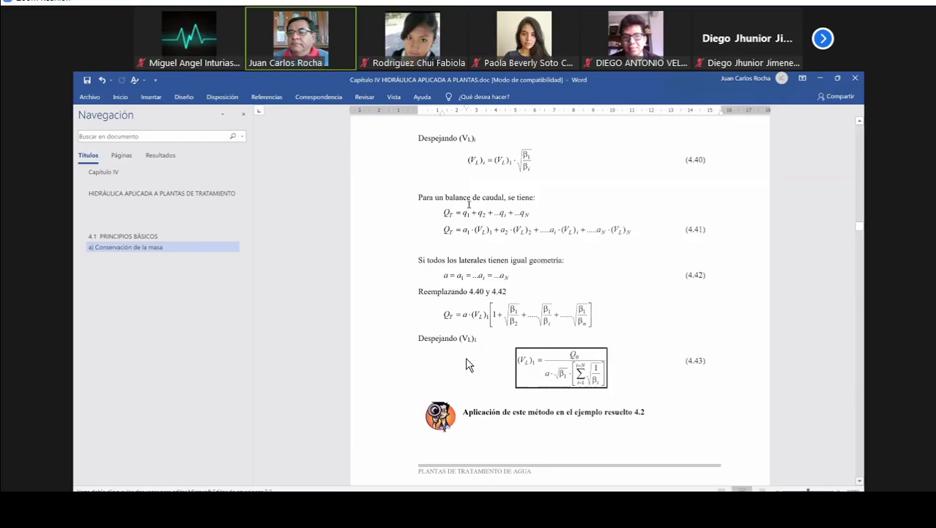
scroll(469, 364, down, 1)
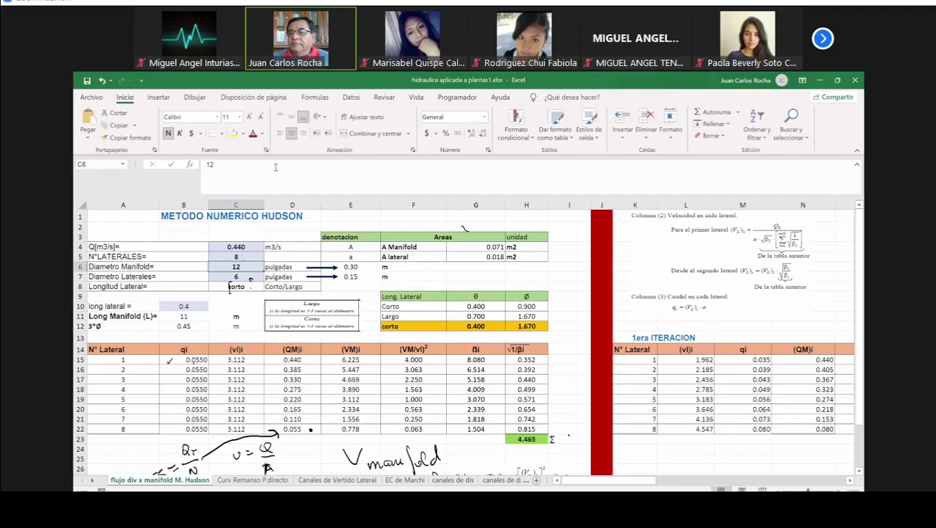
Switch to the Excel Hudson worksheet, inspect the manifold length and manifold area formula, and undo the last handwritten mark.
click(201, 318)
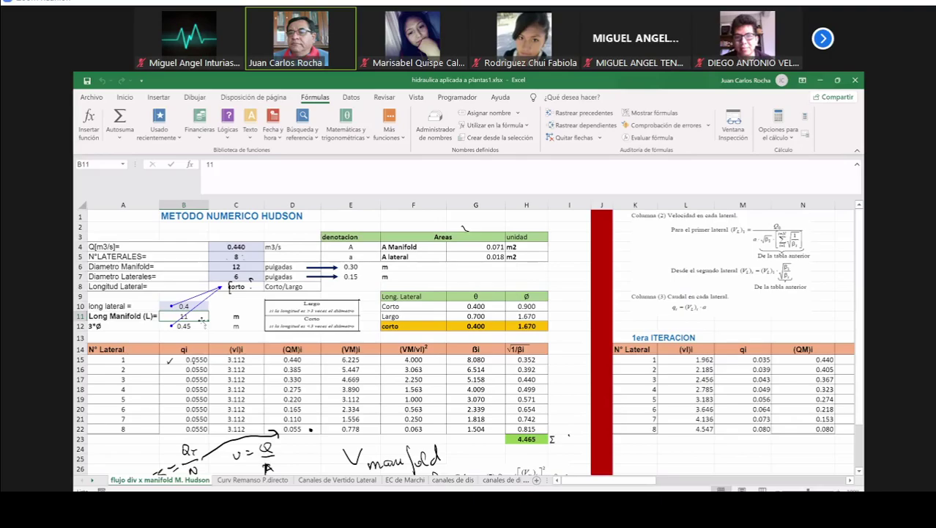
click(456, 246)
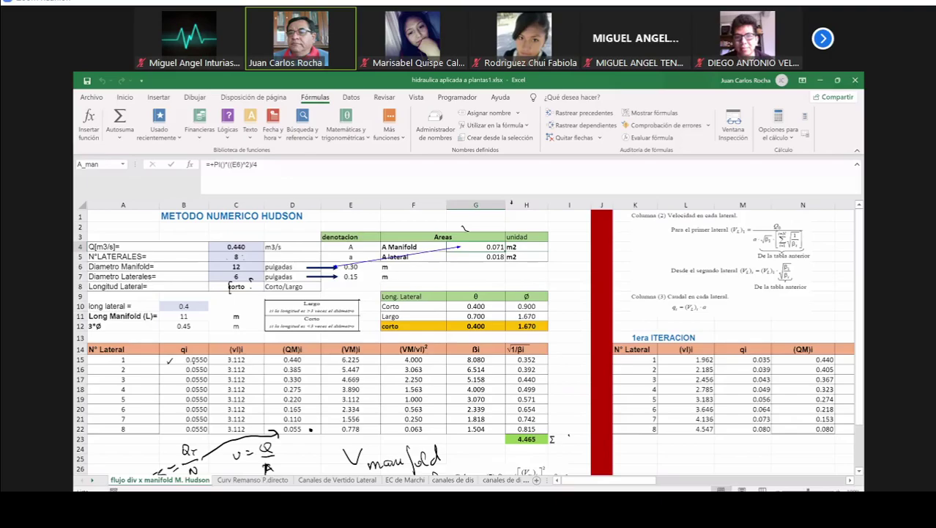
key(ctrl+z)
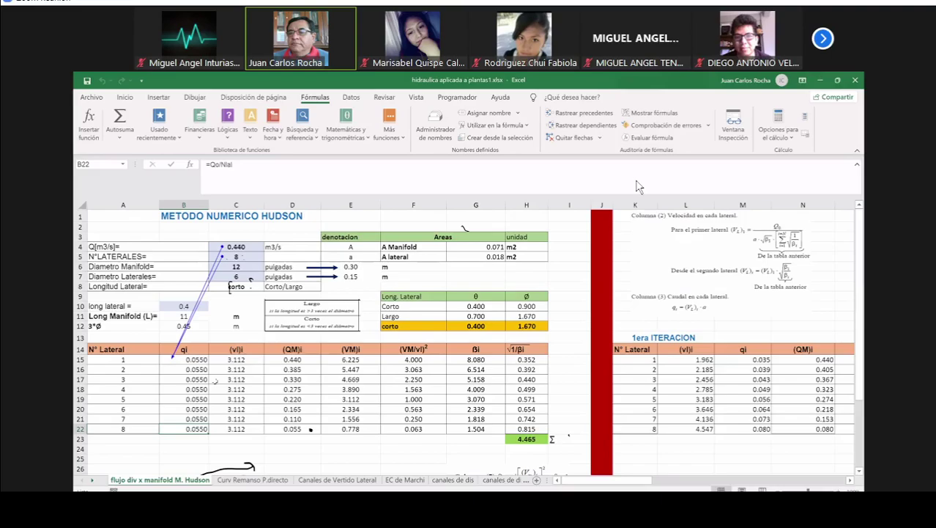
Go up the flow column of the initial table to inspect the first lateral's velocity formula in C15.
key(Up)
key(Up)
key(Up)
key(Up)
key(Up)
key(Up)
key(Right)
key(Up)
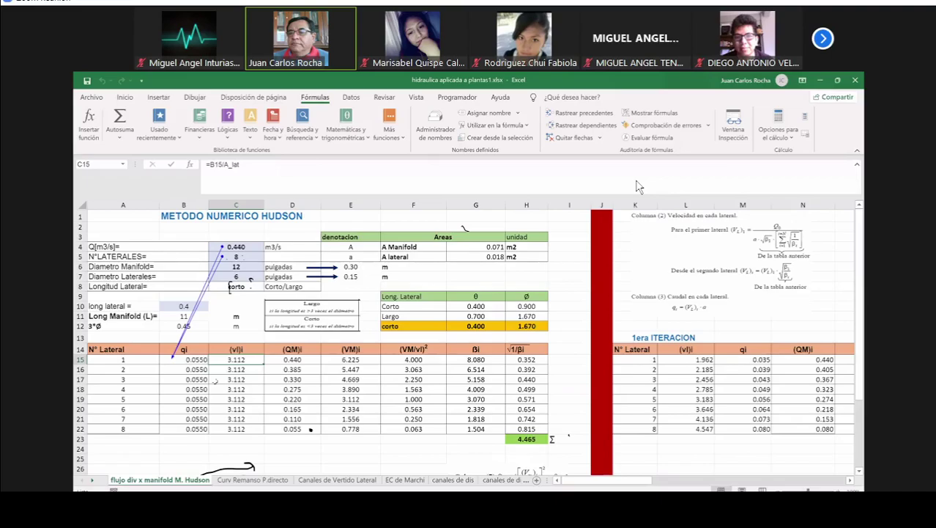
Examine the manifold flow (QM)i formulas in column D, from the first lateral down to lateral 8.
key(Right)
key(Down)
key(Down)
key(Down)
key(Down)
key(Down)
key(Down)
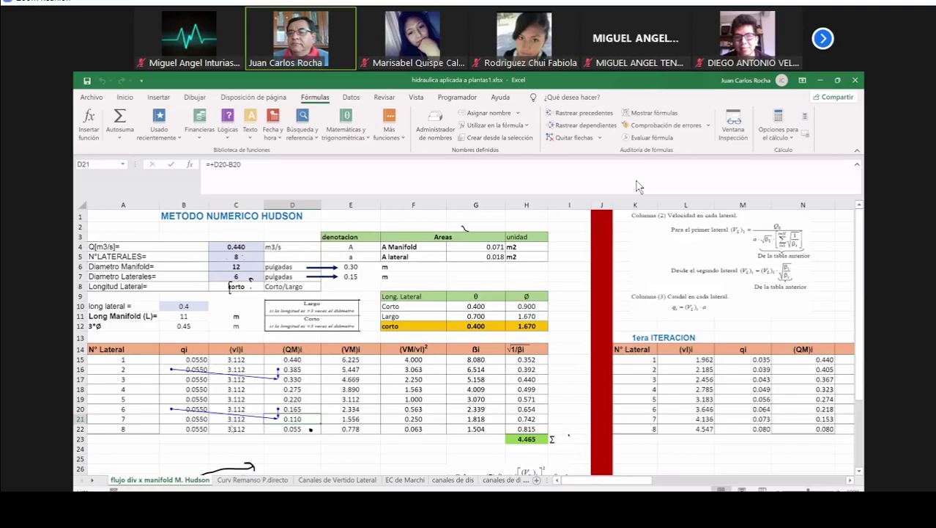
key(Down)
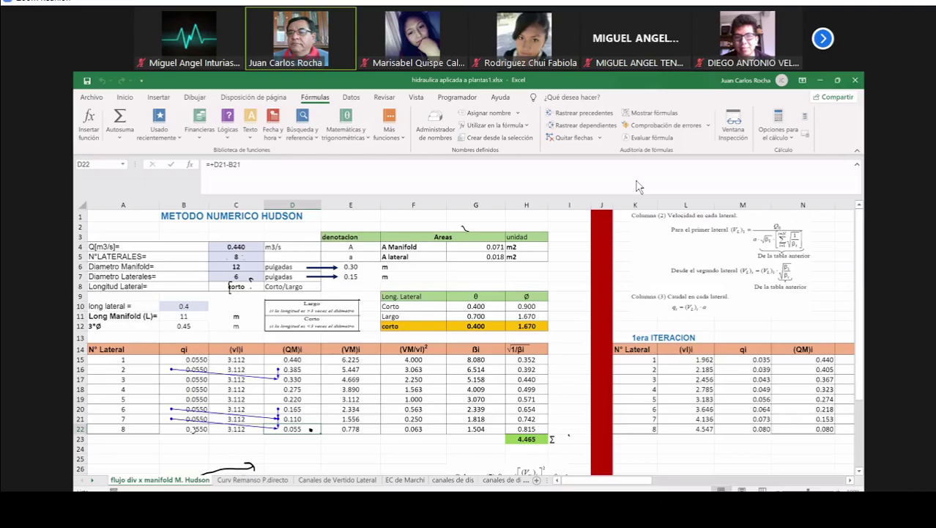
Trace the precedents of the first lateral's velocity formula in L15 of the first iteration table.
scroll(469, 337, down, 7)
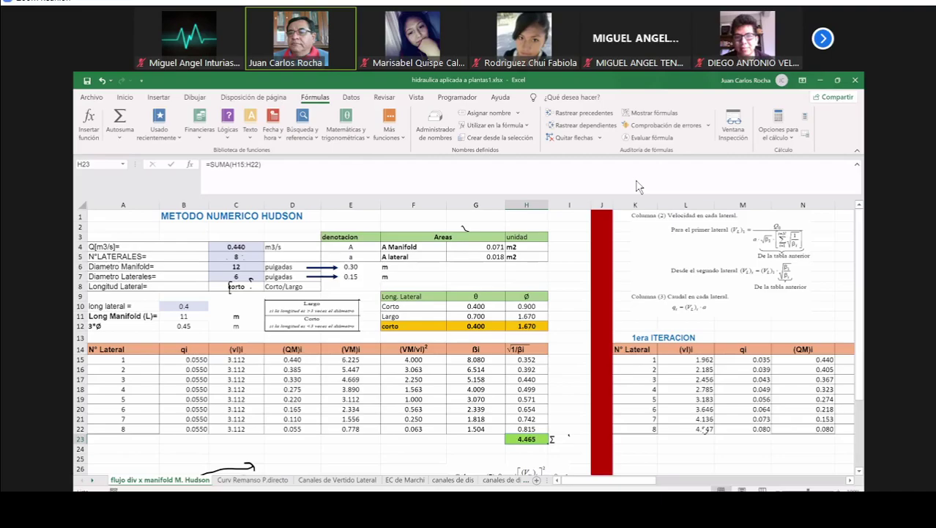
scroll(637, 186, right, 5)
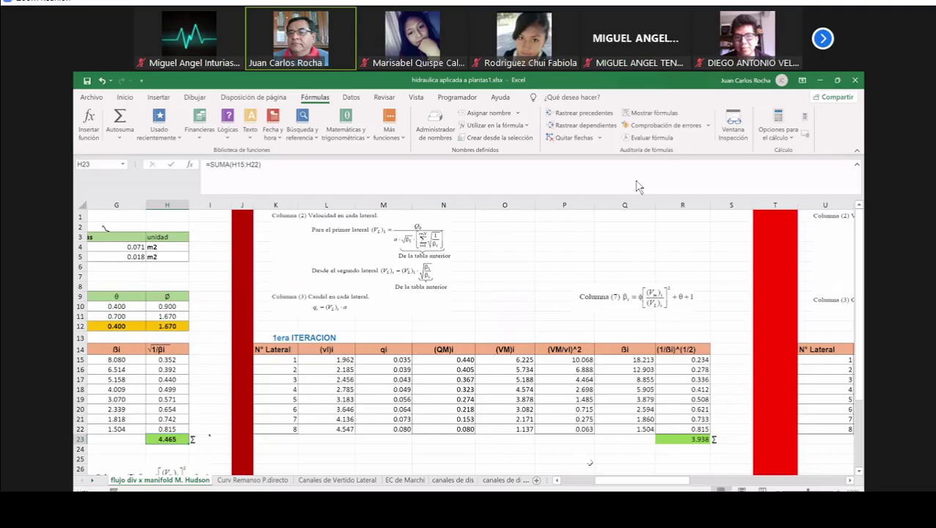
key(ctrl+])
key(alt+m)
key(p)
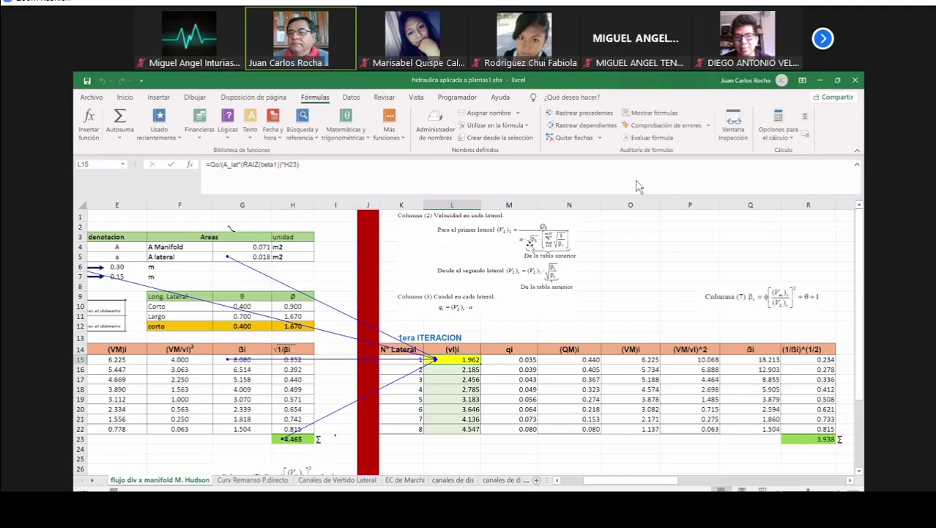
scroll(615, 220, left, 3)
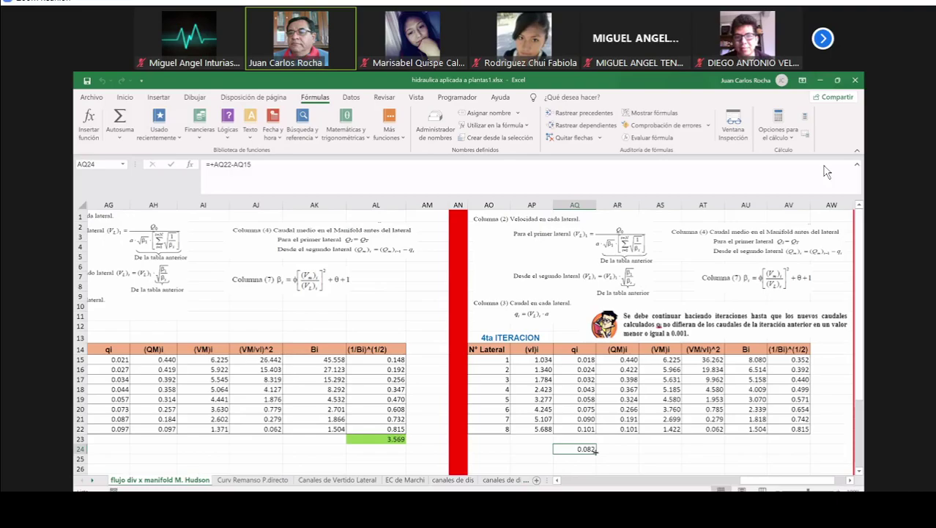
drag(638, 452, 636, 456)
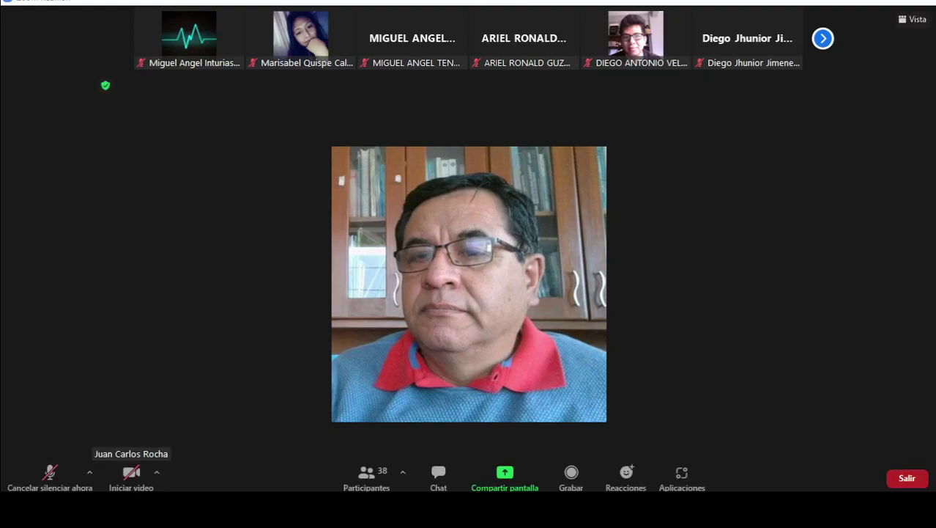
Switch to the Zoom meeting, unmute the microphone, and mute it again.
click(65, 476)
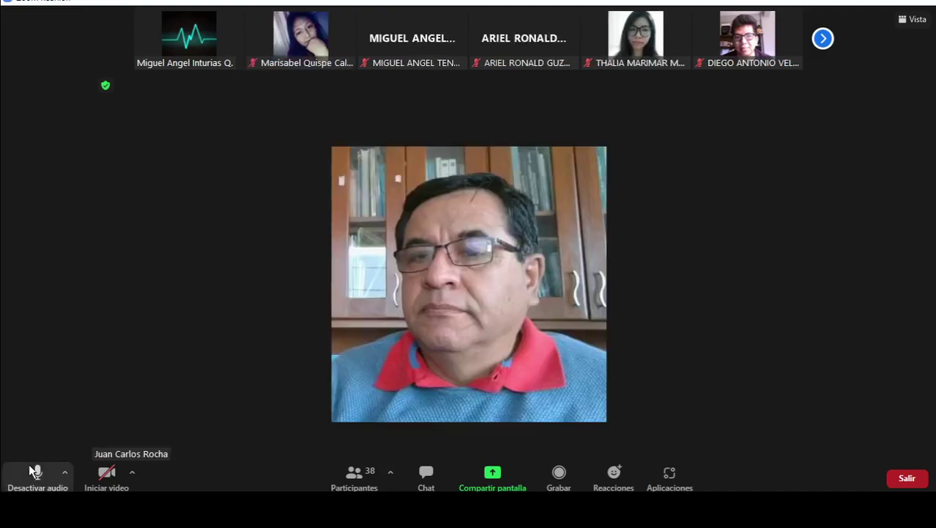
click(29, 464)
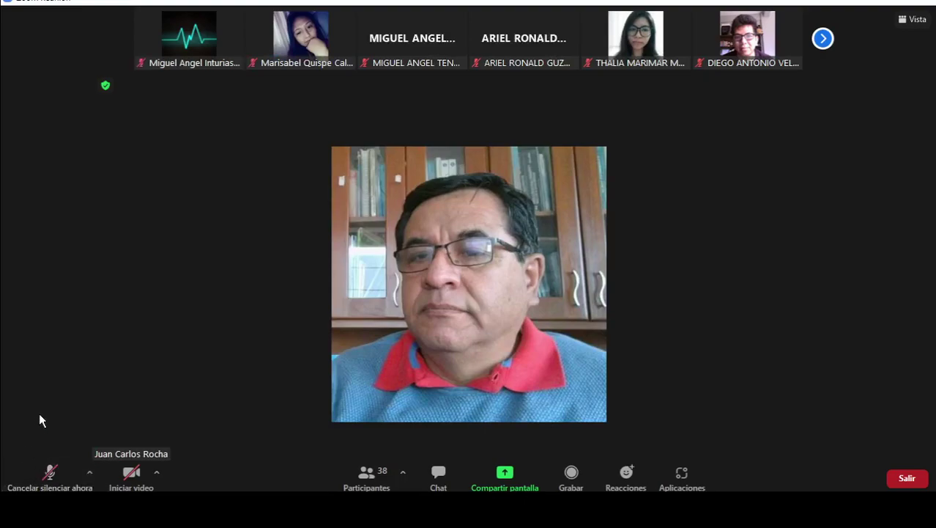